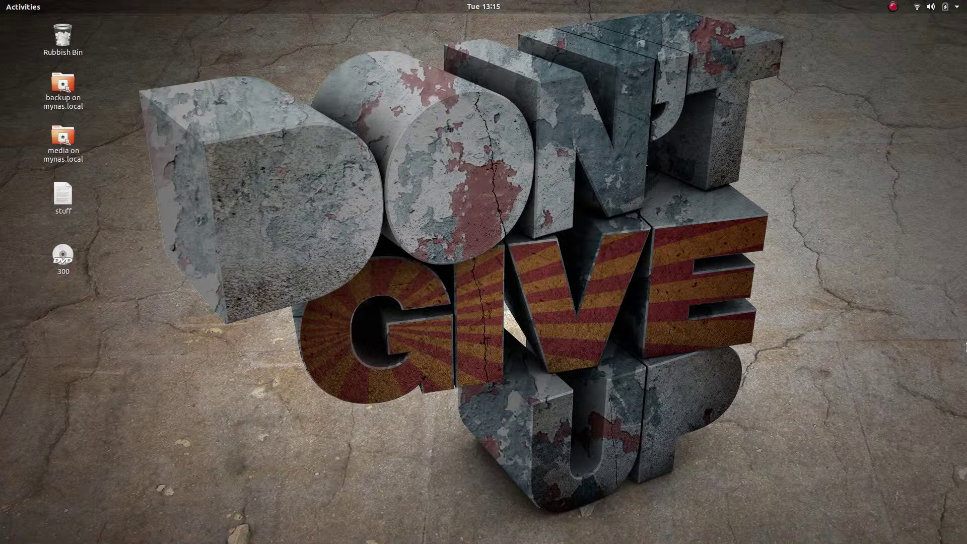
Check the source videos FighterPilot.wmv, niagara10hd.mov and waterfallswide.mov in the Videos folder of the Files app, and close the window
mouse_move(302, 533)
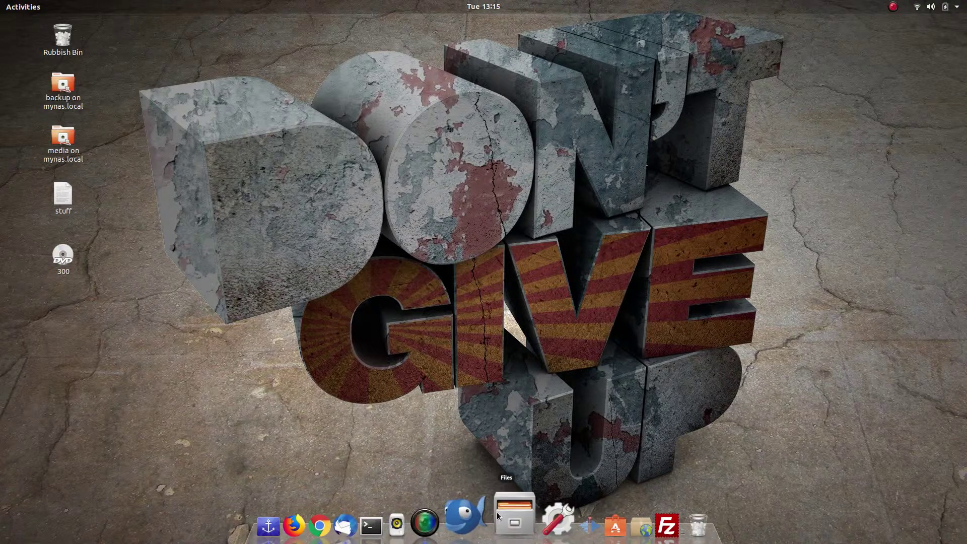
left_click(505, 518)
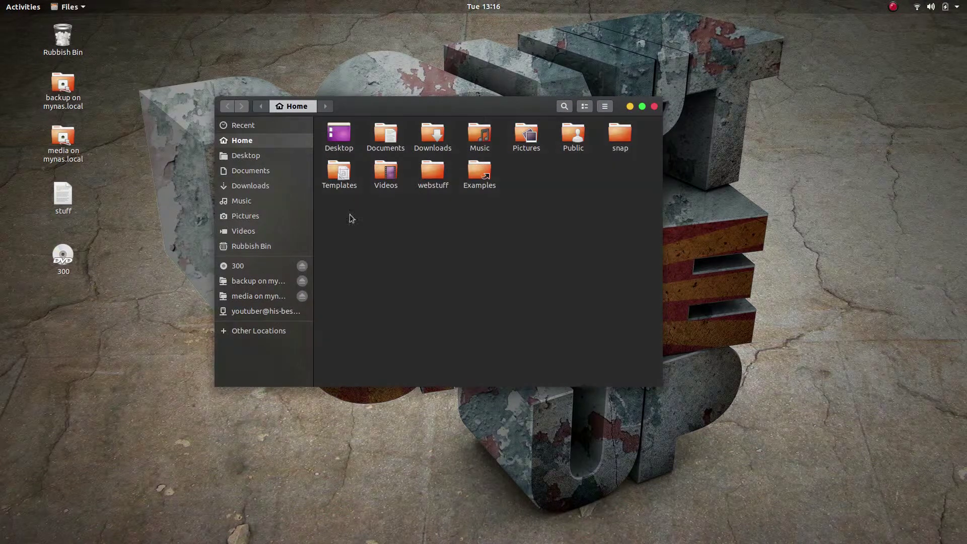
double_click(385, 173)
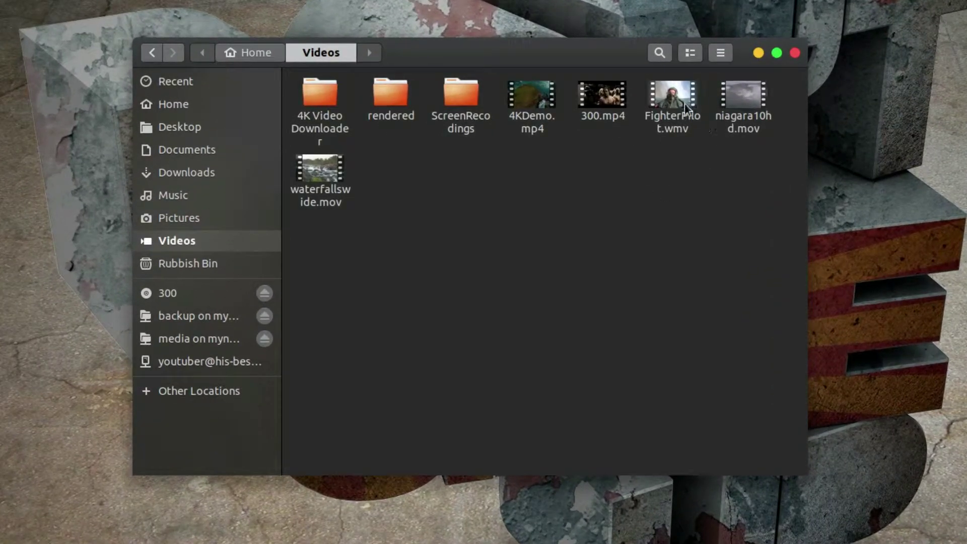
left_click_drag(635, 121, 531, 200)
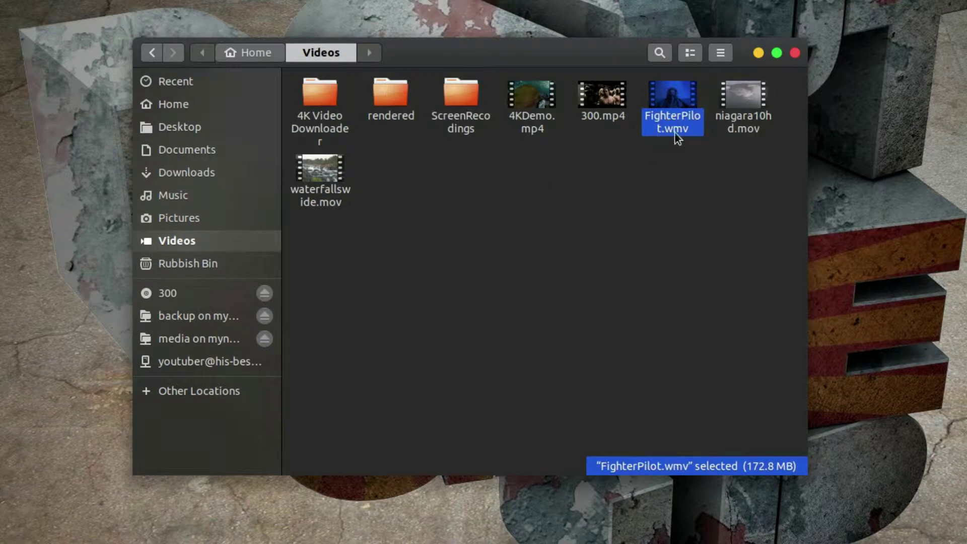
left_click(757, 103)
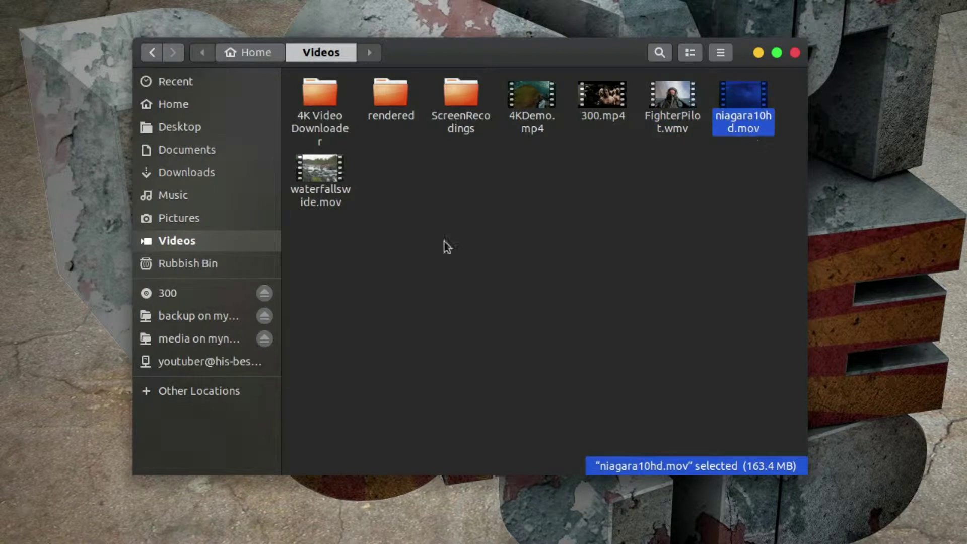
left_click(332, 182)
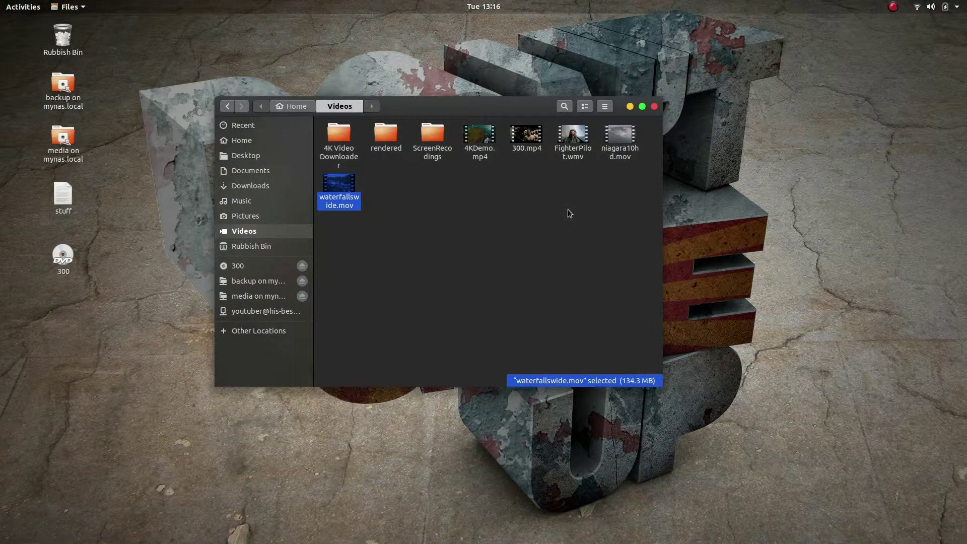
left_click(656, 108)
Launch VLC media player and add FighterPilot.wmv from the Videos folder as a source for Convert / Save
mouse_move(353, 503)
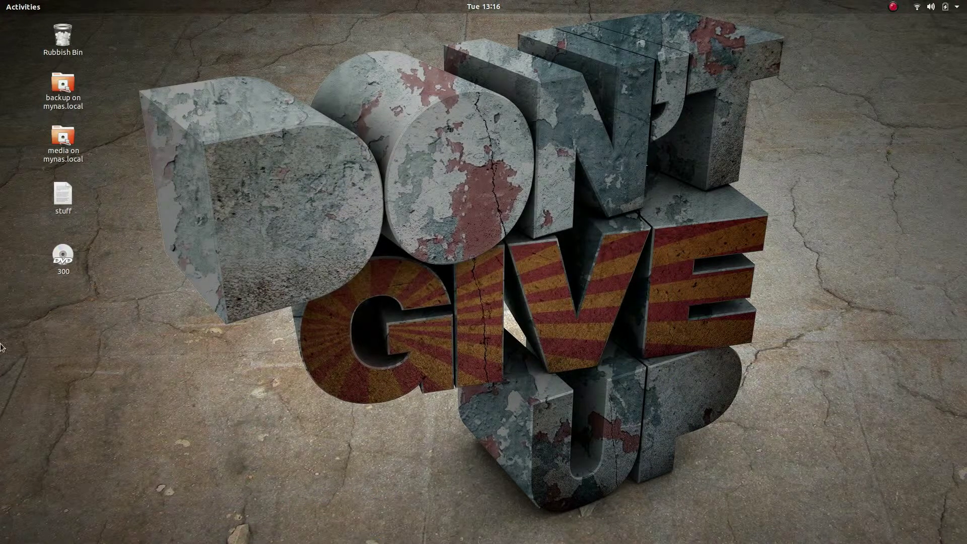
left_click(15, 354)
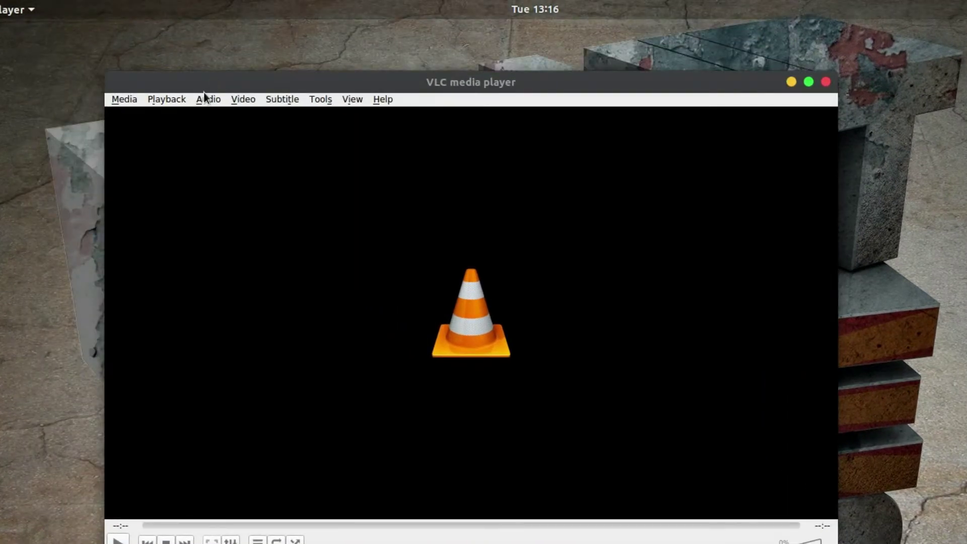
left_click(126, 101)
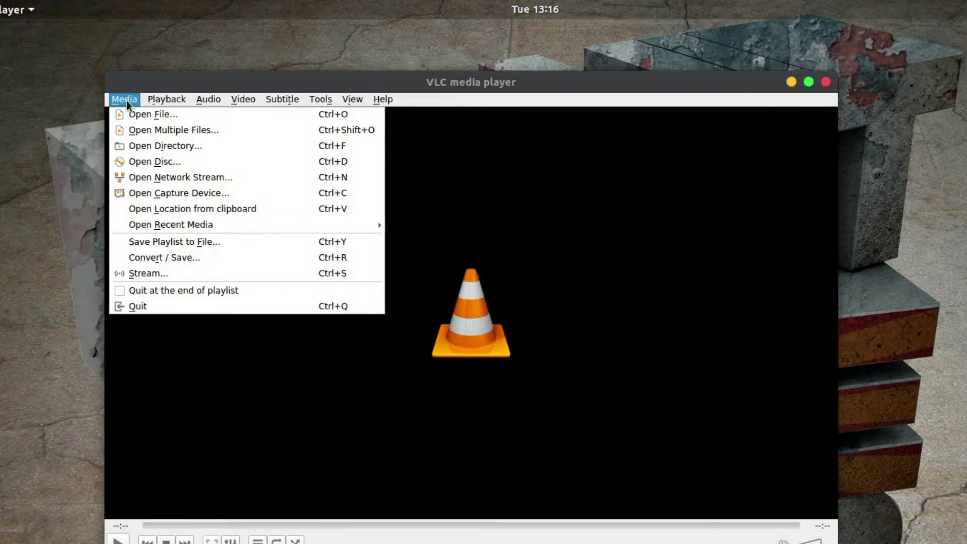
left_click(189, 258)
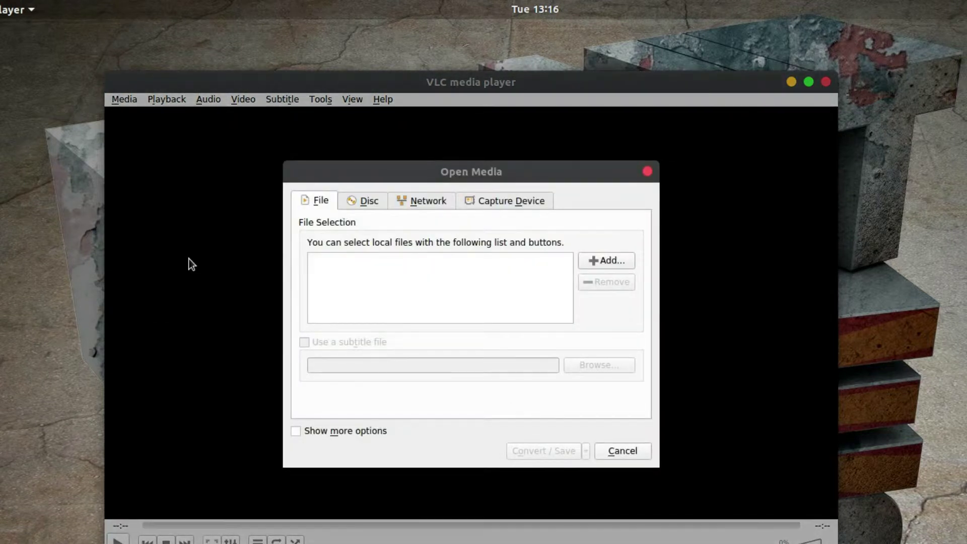
left_click(610, 260)
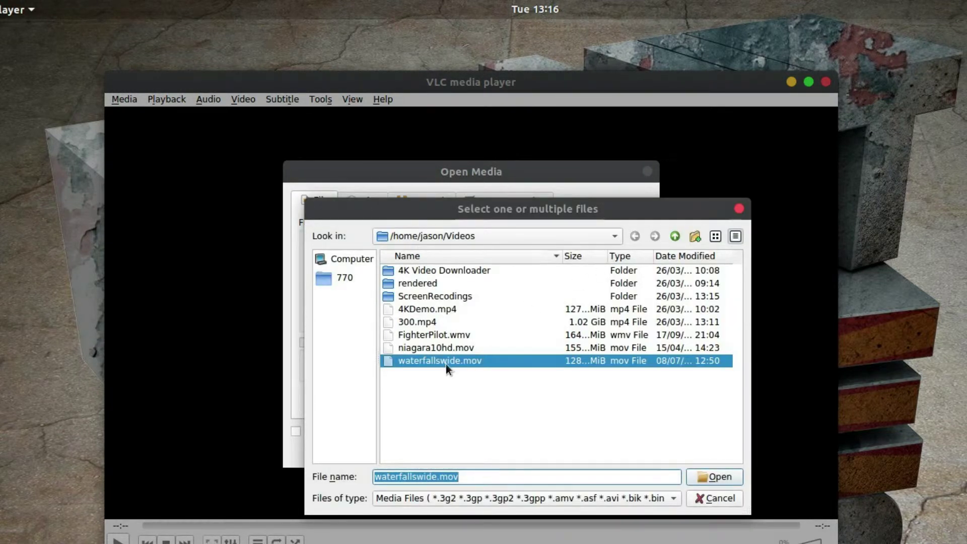
left_click(429, 334)
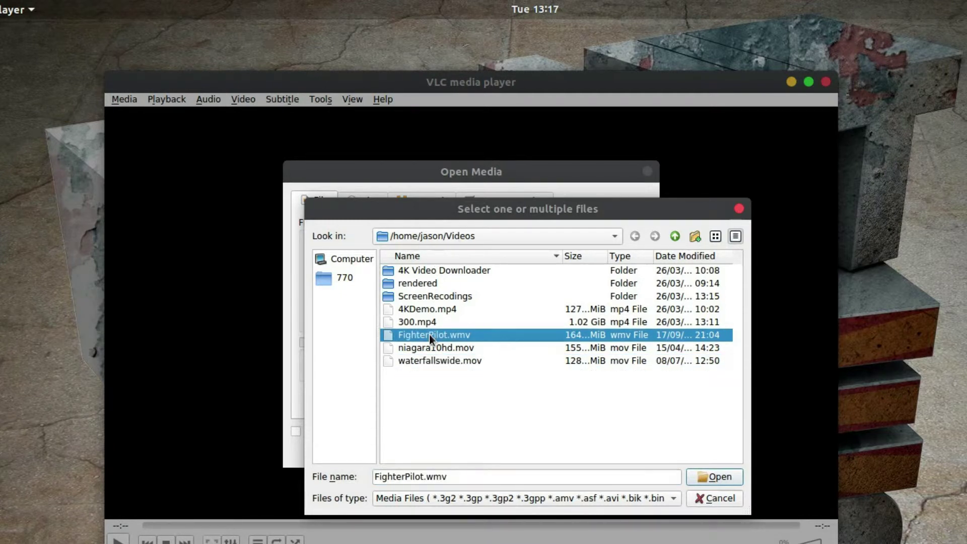
left_click(700, 477)
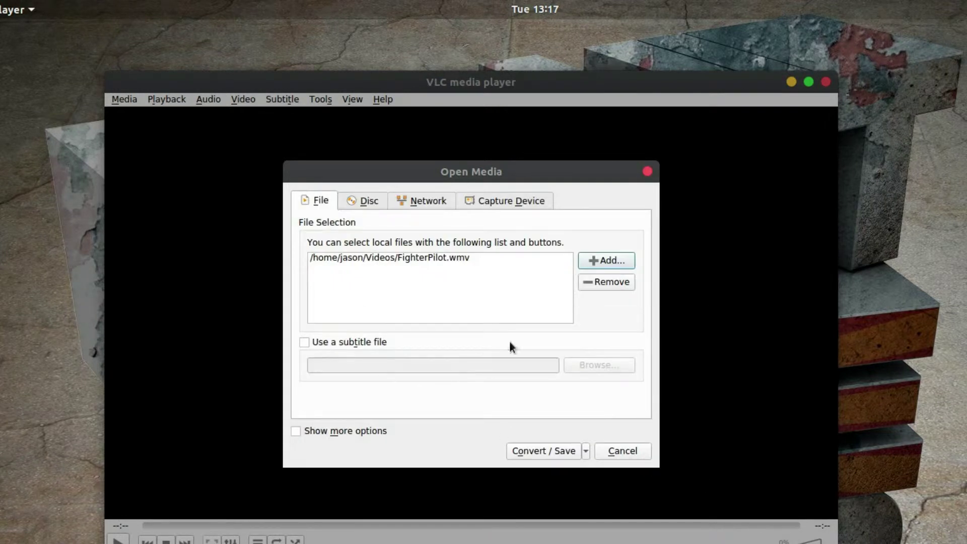
Add niagara10hd.mov and waterfallswide.mov to the list of files for conversion
left_click(606, 262)
left_click(428, 350)
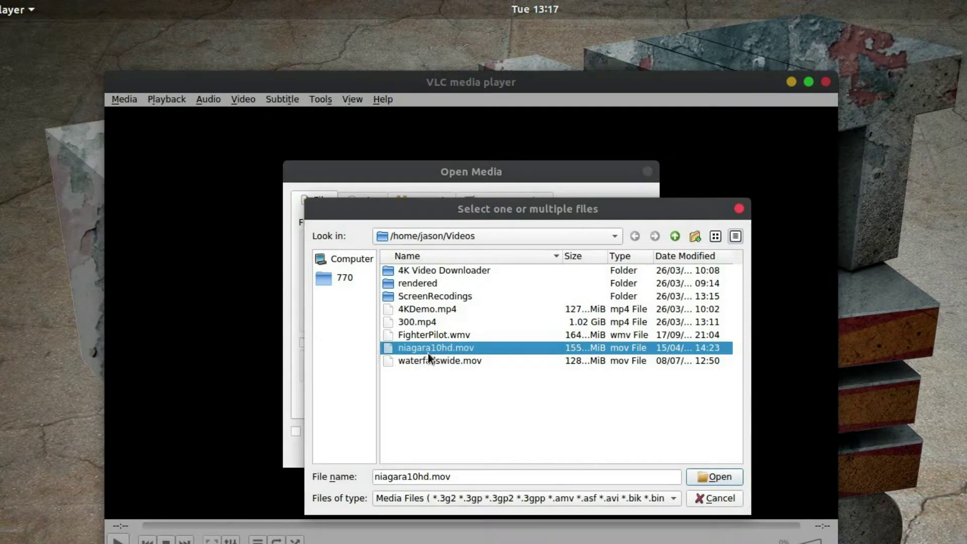
left_click(721, 477)
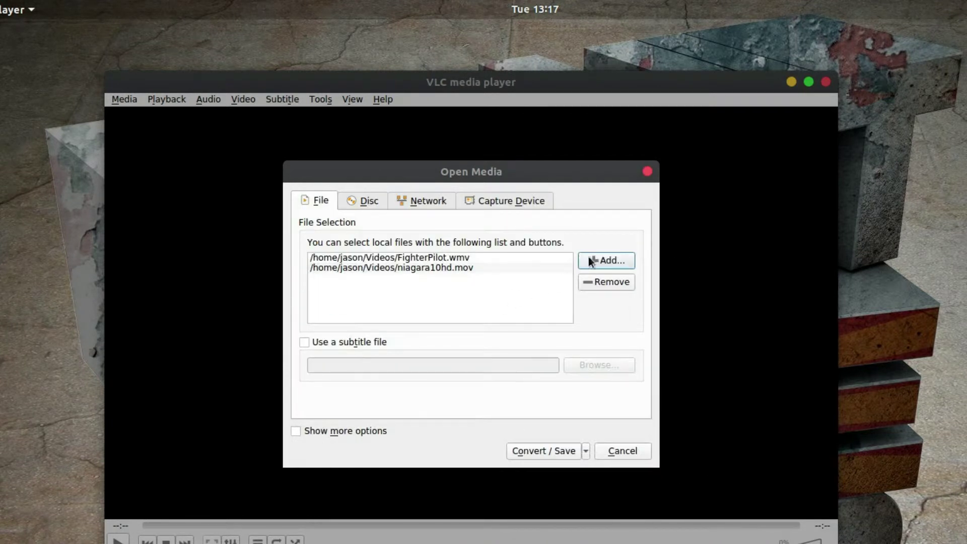
left_click(606, 262)
left_click(447, 361)
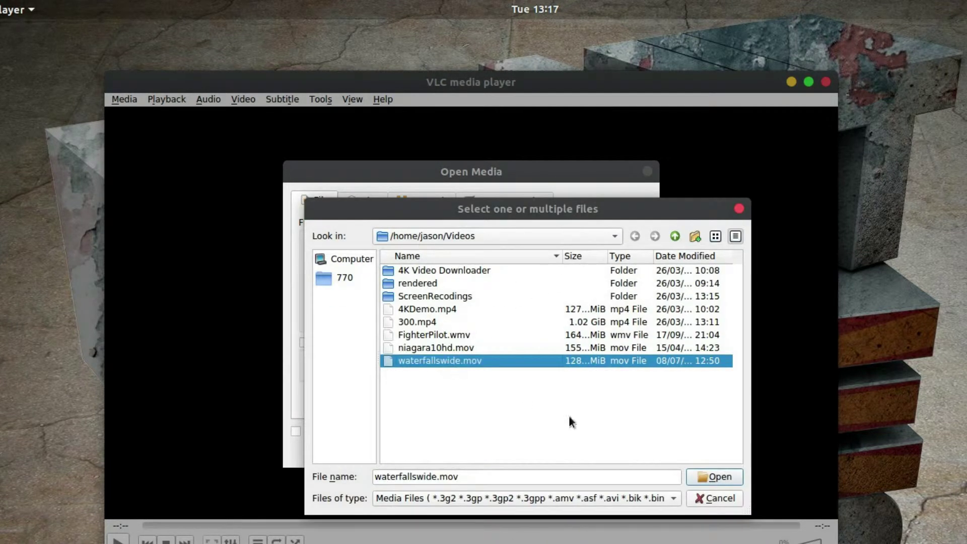
left_click(711, 475)
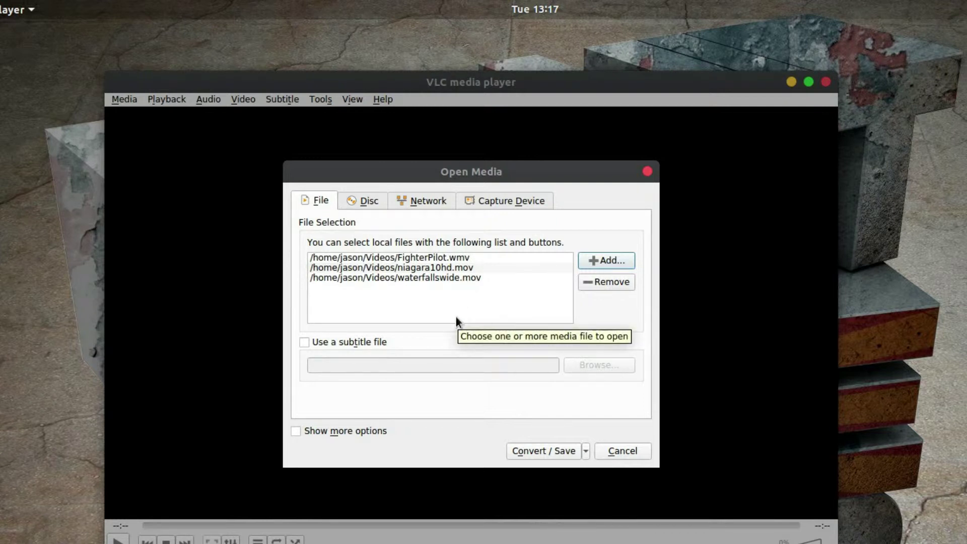
Convert the listed files using the Video - H.264 + MP3 (MP4) profile
left_click(586, 448)
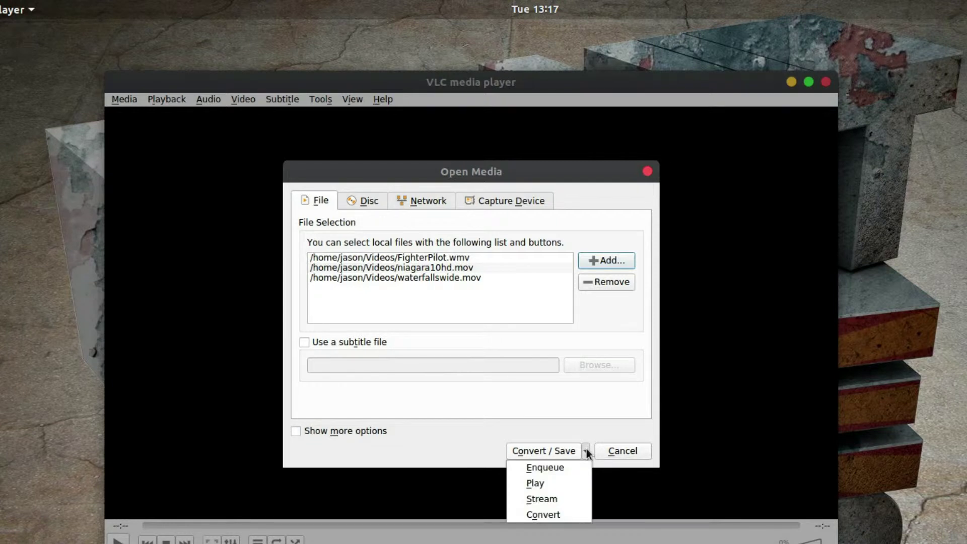
left_click(579, 515)
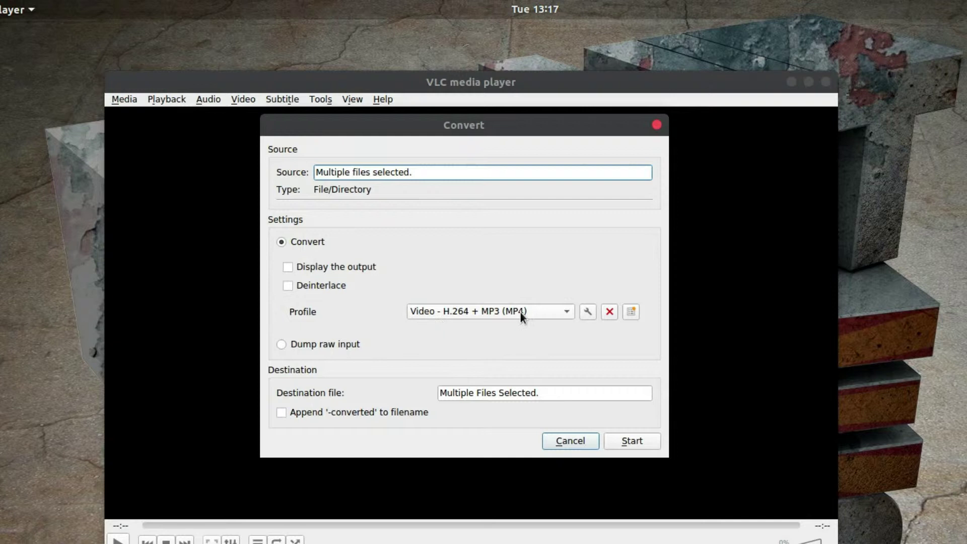
left_click(496, 313)
left_click(532, 309)
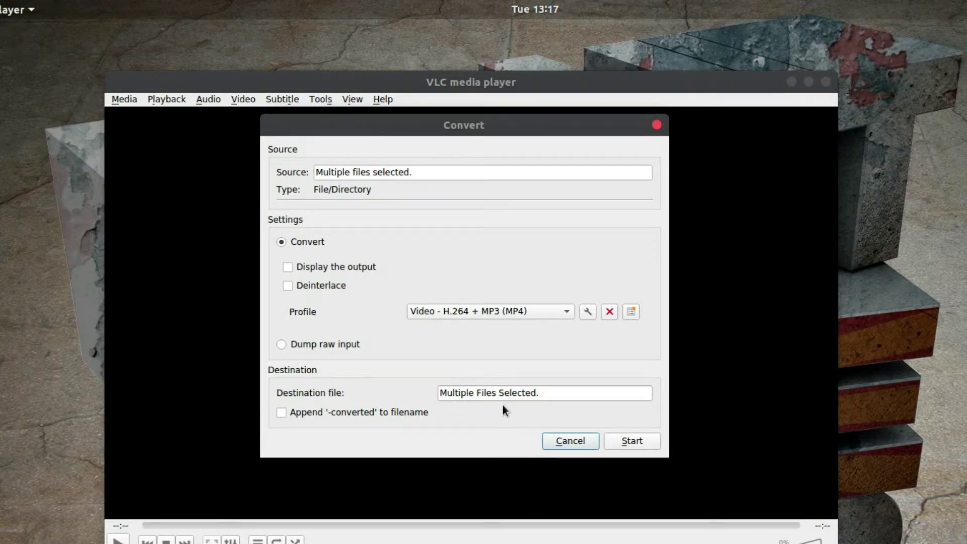
left_click(631, 440)
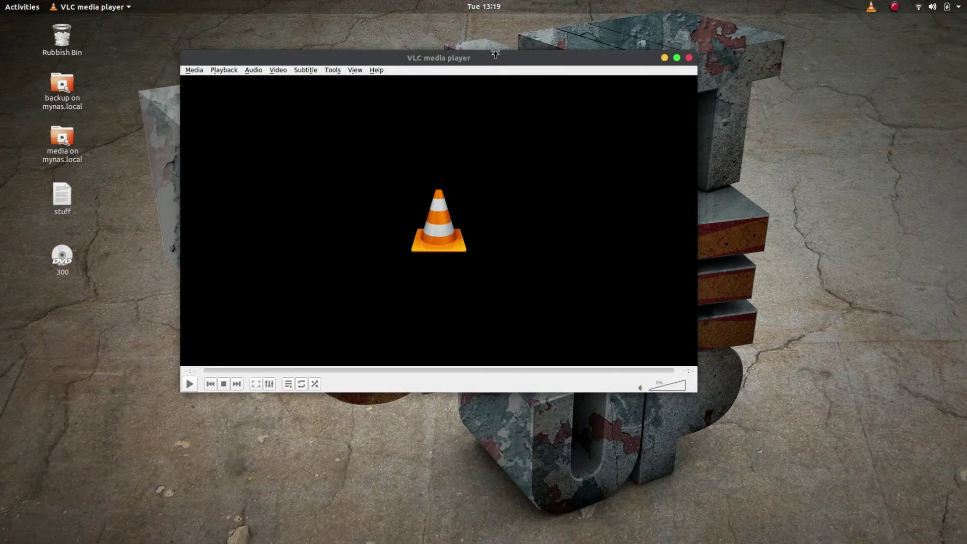
Close VLC and open the Videos folder in the Files app
left_click_drag(499, 57, 543, 88)
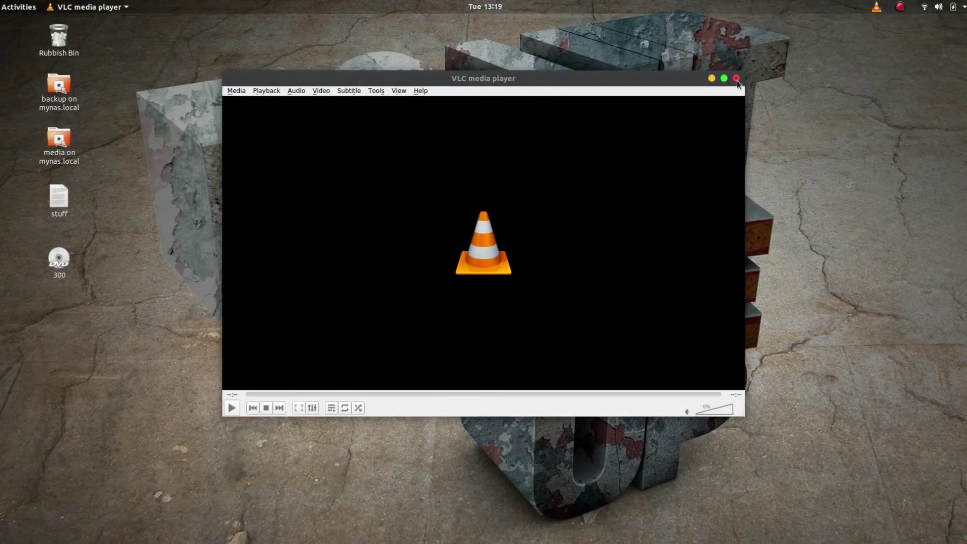
left_click(737, 80)
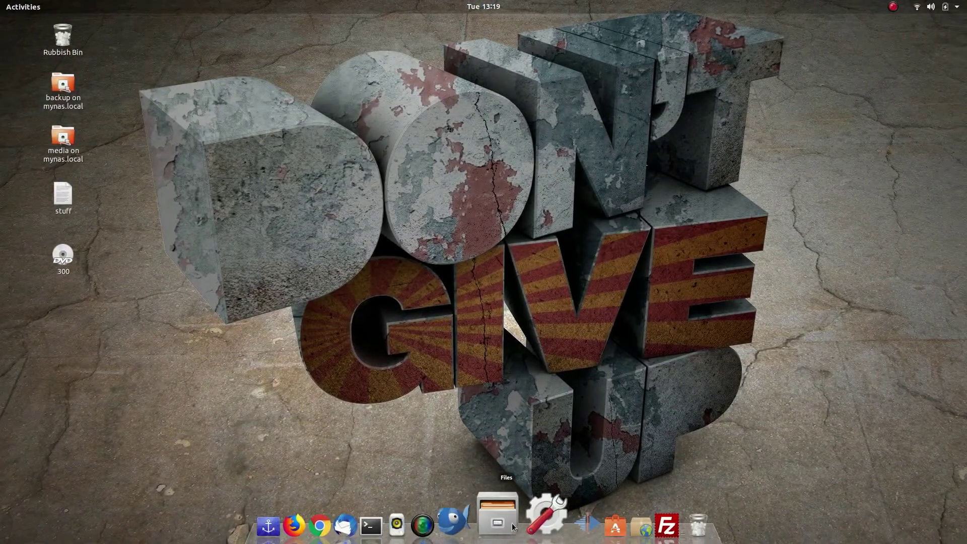
left_click(506, 523)
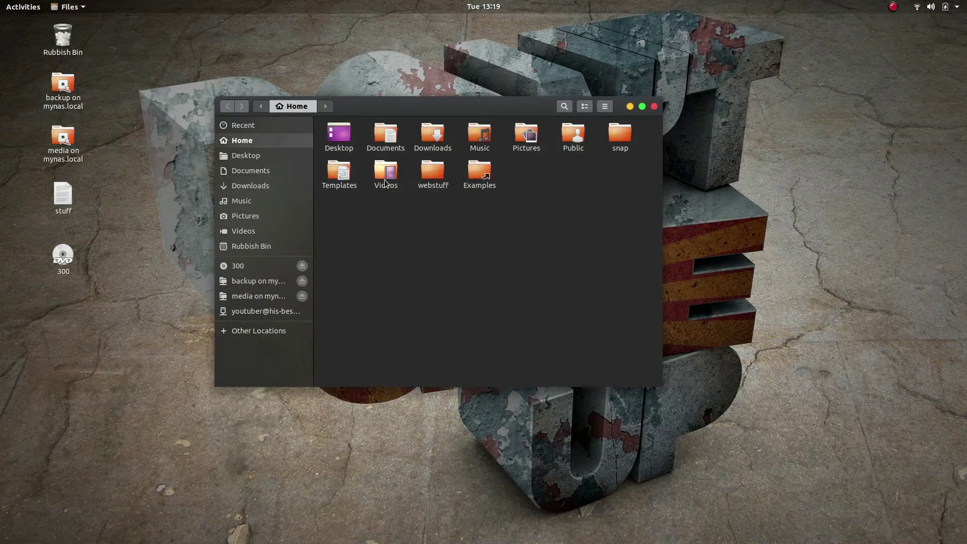
double_click(383, 174)
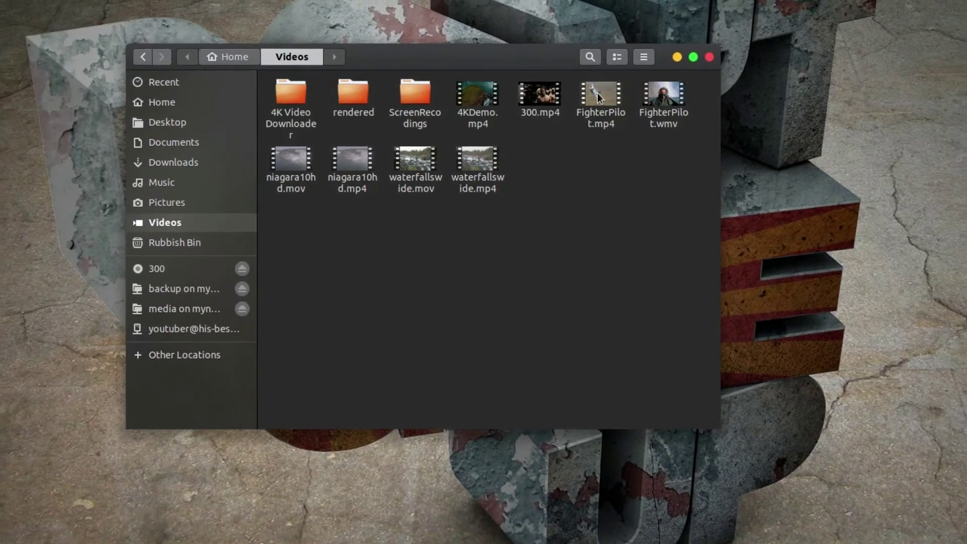
Play the converted FighterPilot.mp4, skip ahead to about 00:18 and 00:37, and close the player
left_click(613, 69)
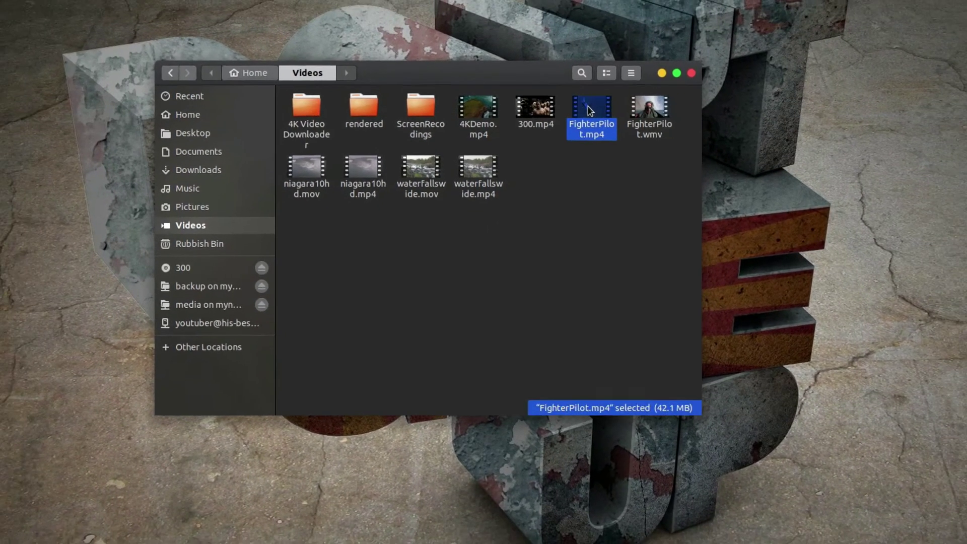
double_click(588, 108)
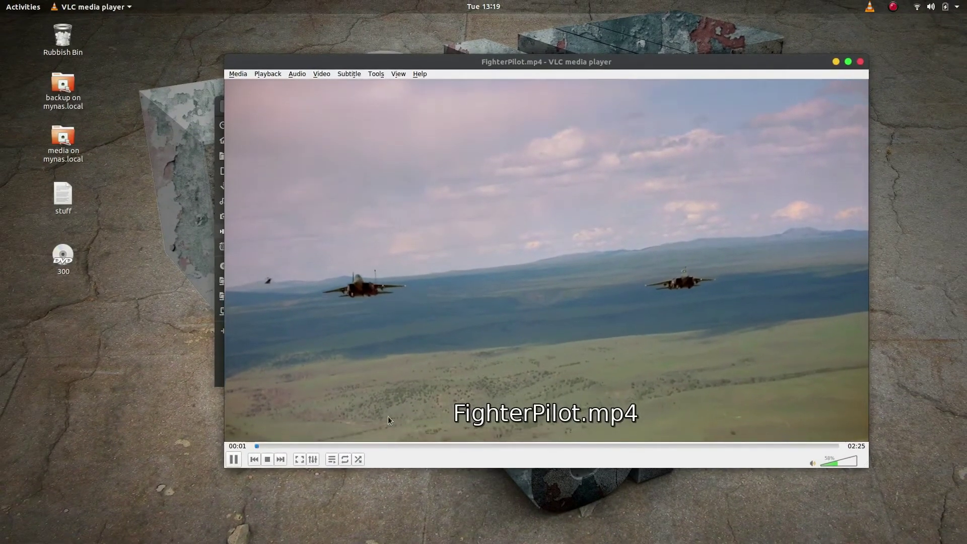
left_click(325, 446)
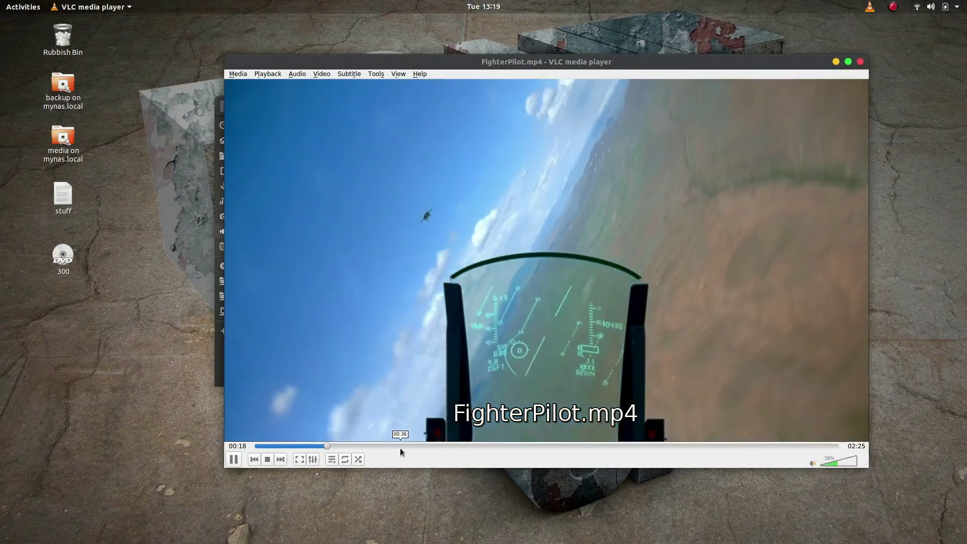
left_click(406, 446)
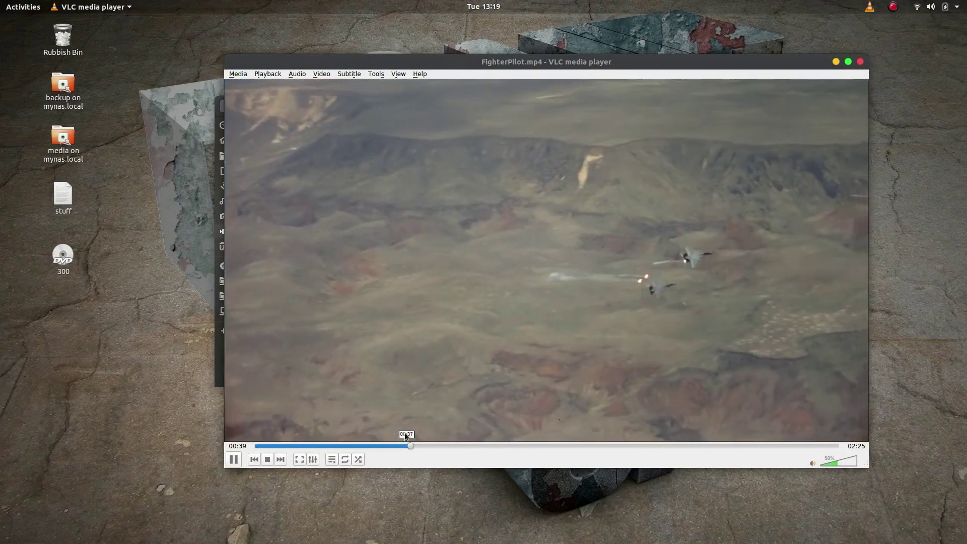
left_click(860, 61)
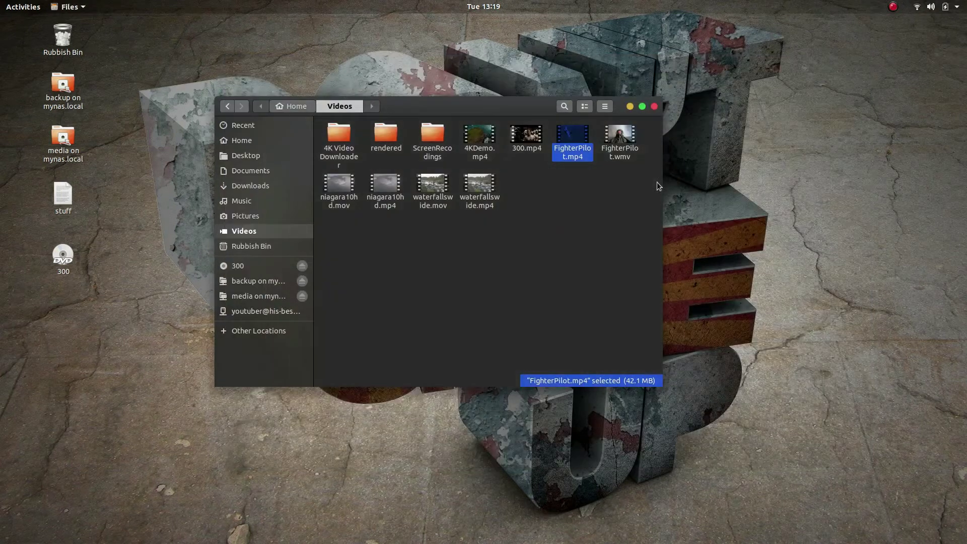
Play the converted niagara10hd.mp4 and waterfallswide.mp4 one after the other, closing the player after each
left_click(383, 186)
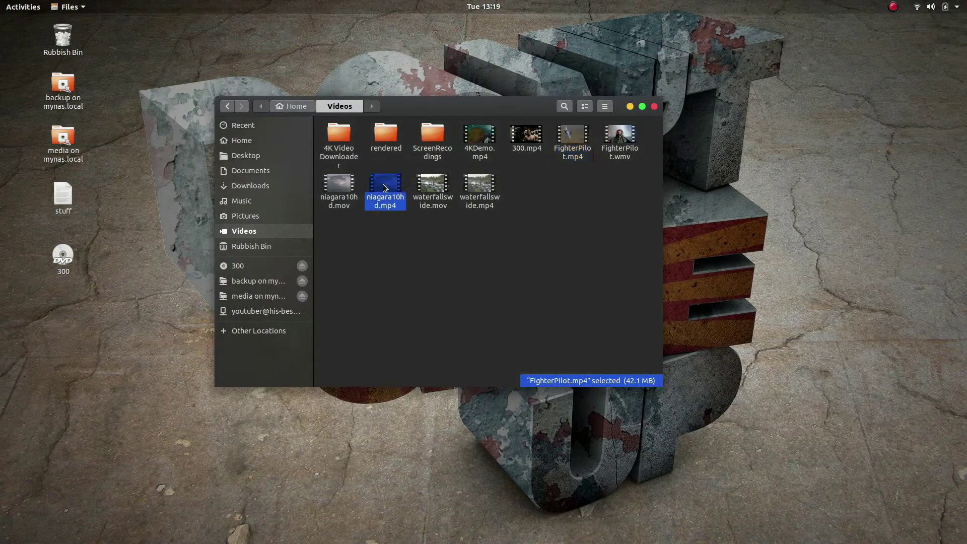
double_click(383, 187)
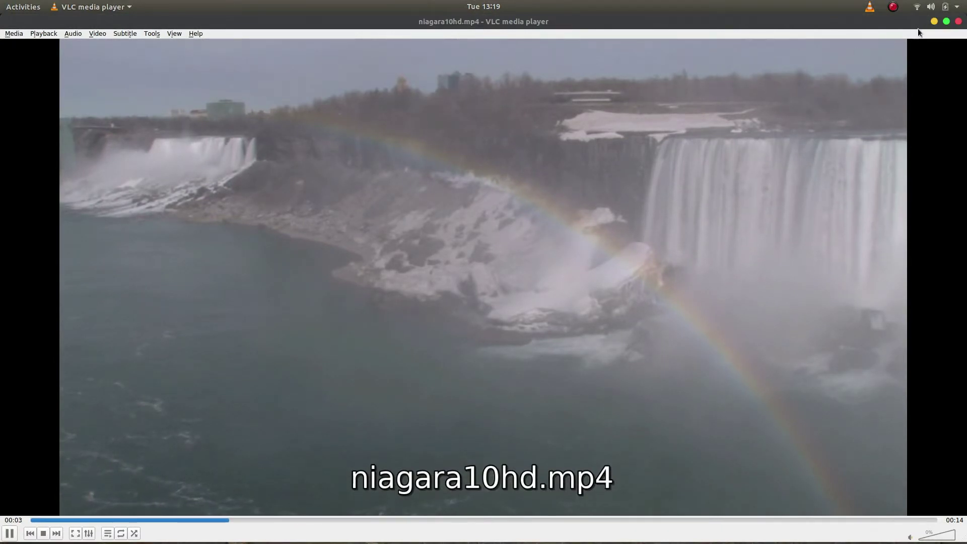
left_click(959, 21)
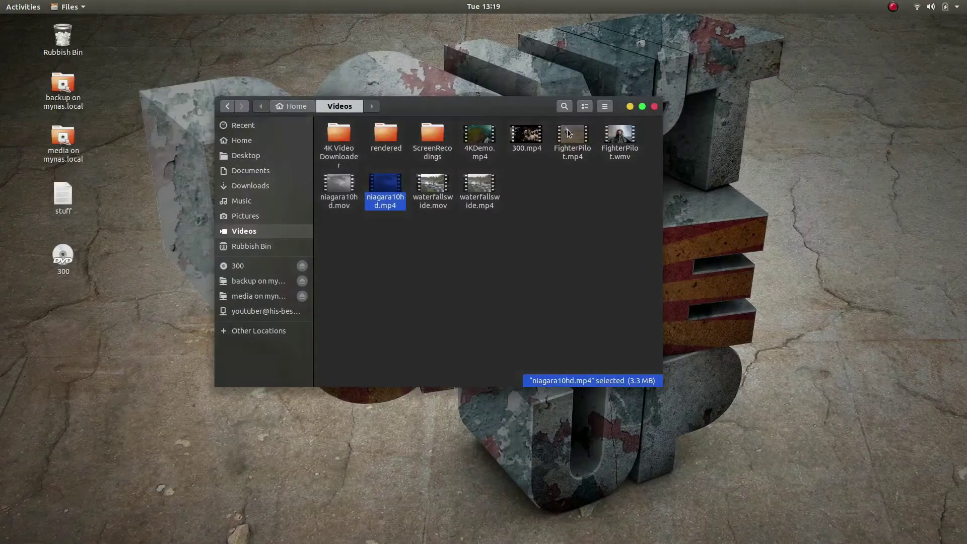
double_click(484, 183)
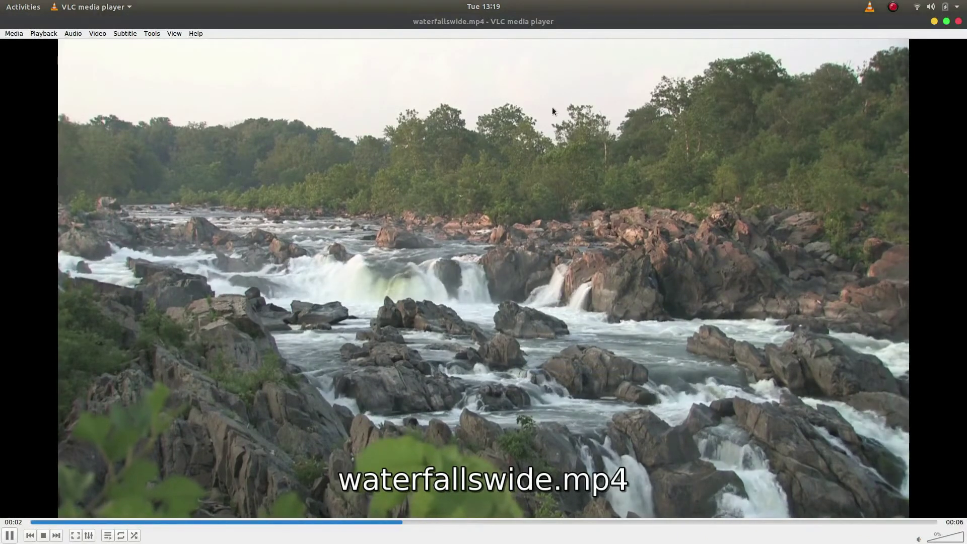
left_click(958, 22)
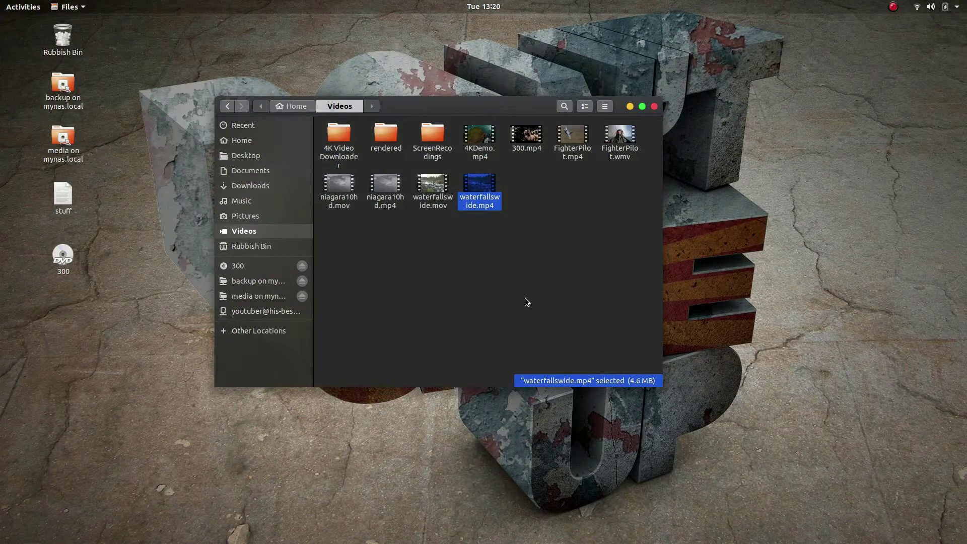